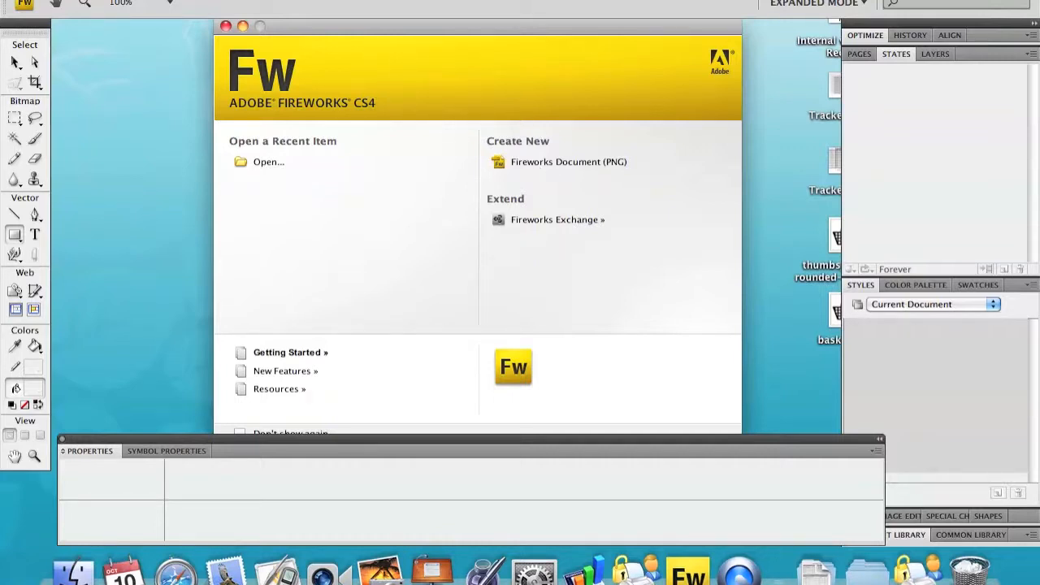
- Create a new Fireworks document 300 pixels wide and 300 pixels high with a white canvas
click(512, 163)
text(300)
key(Tab)
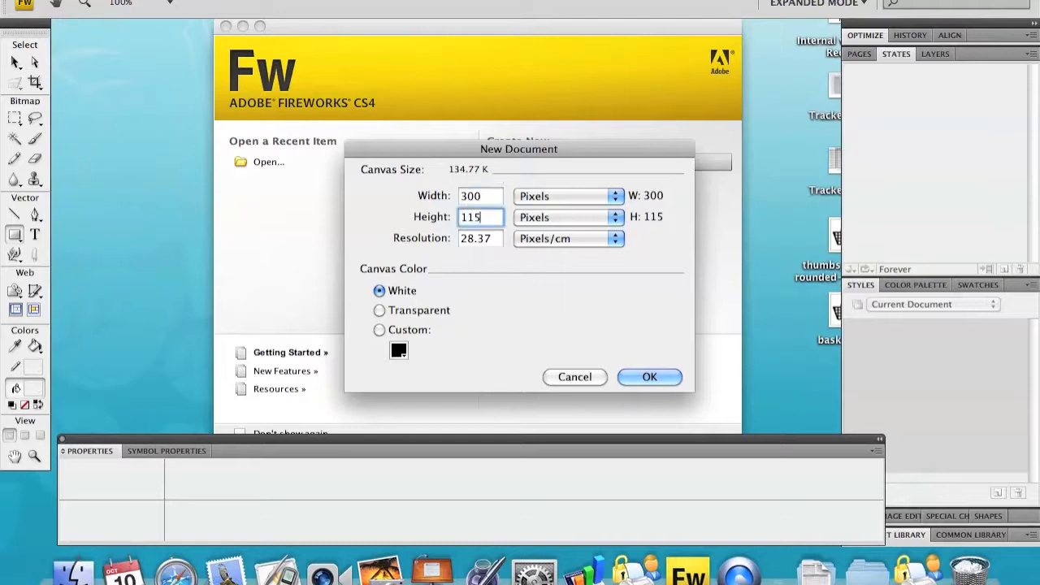
text(300)
click(662, 377)
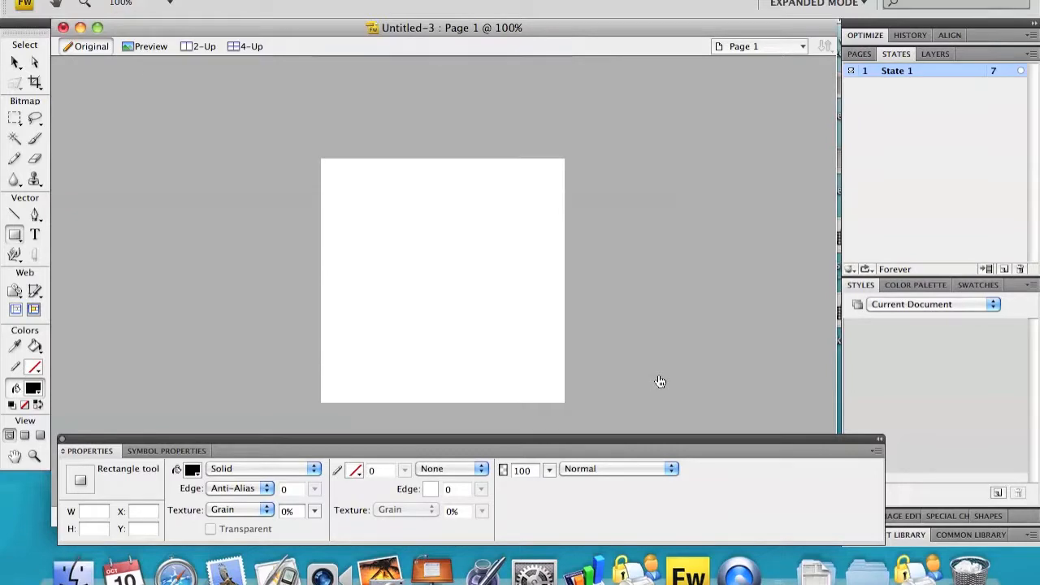
- Insert a new button symbol into the document and open it for editing
click(158, 0)
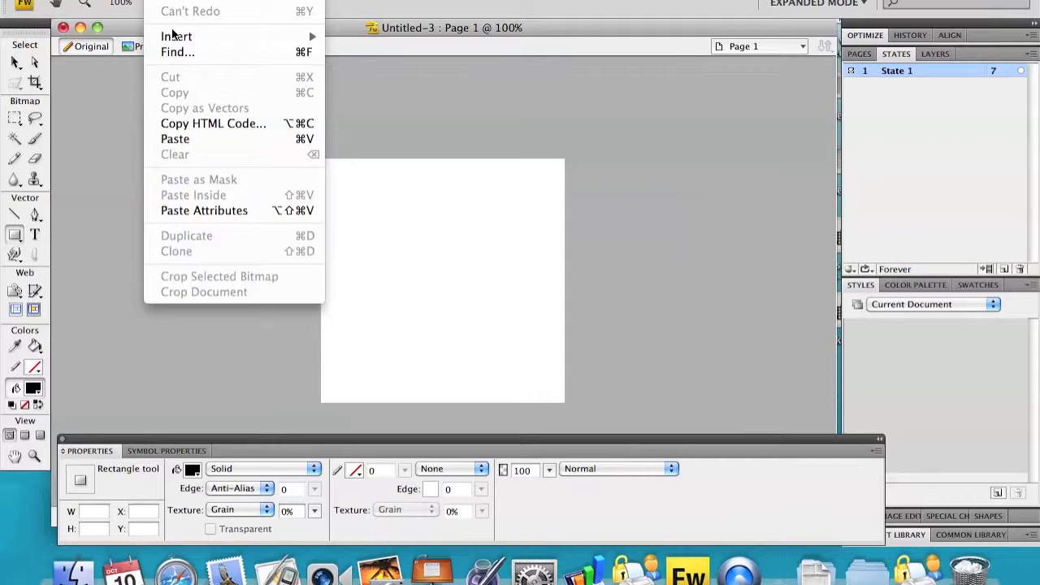
mouse_move(176, 37)
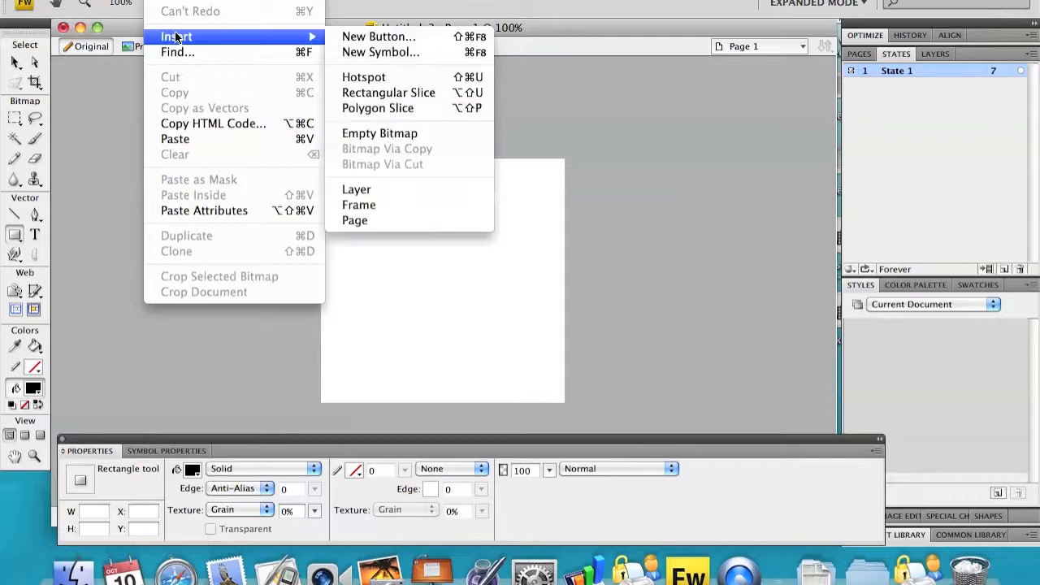
click(362, 37)
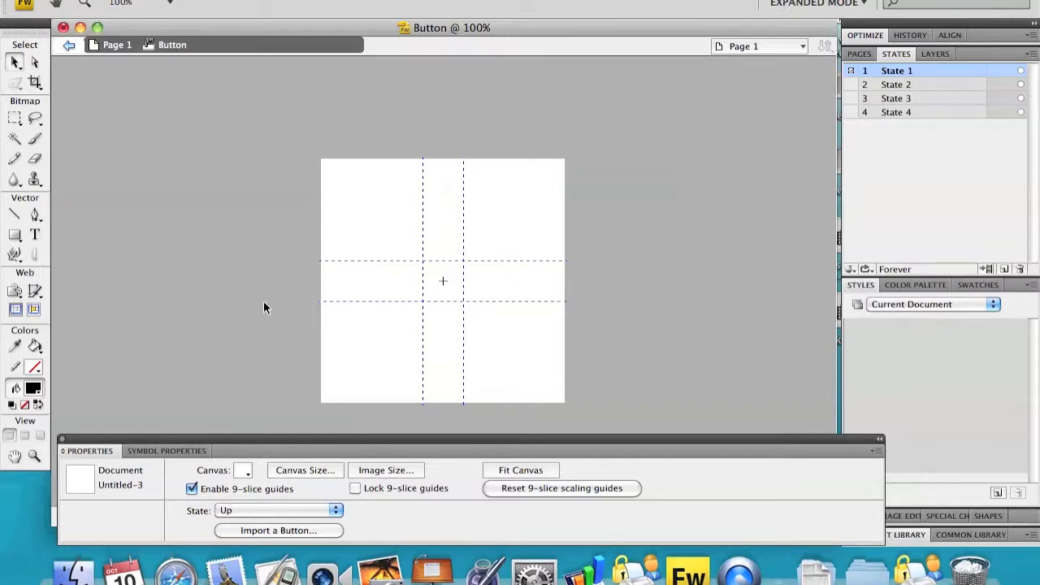
- Draw a black rectangle about 197 by 145 pixels around the button's centre and set its corner roundness to 62%
click(14, 236)
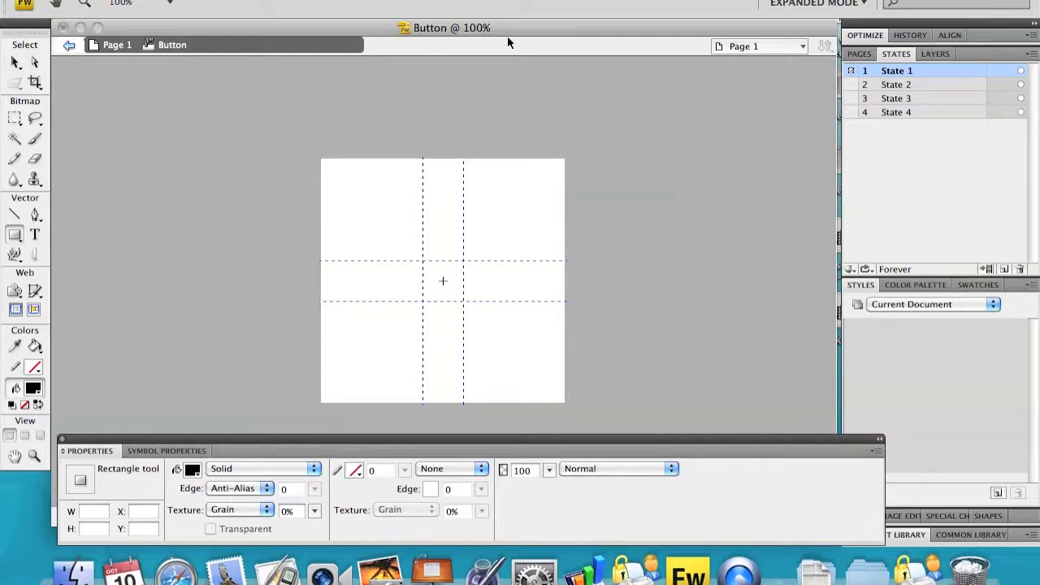
drag(365, 221, 524, 340)
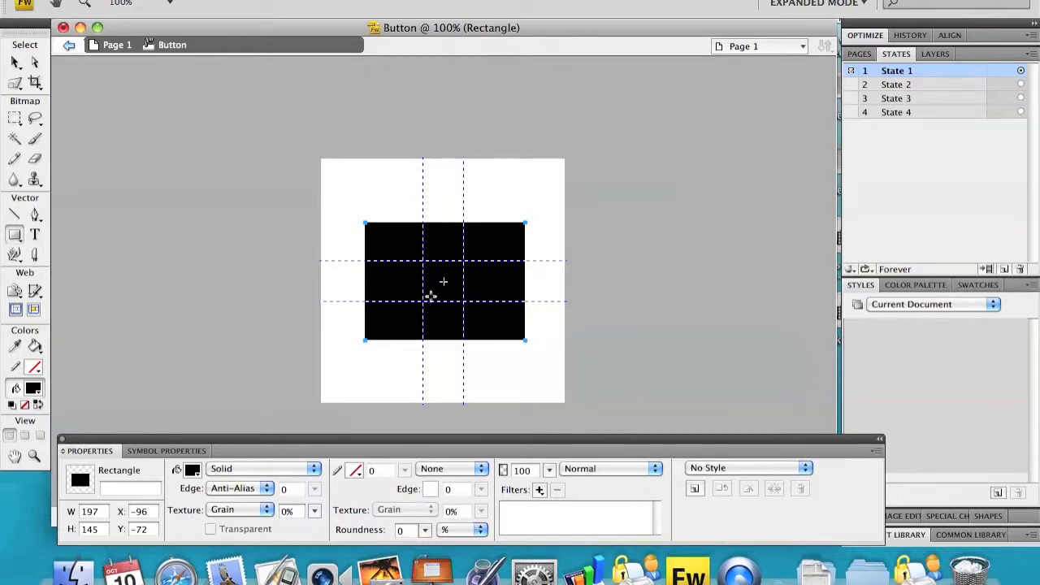
drag(424, 531, 421, 486)
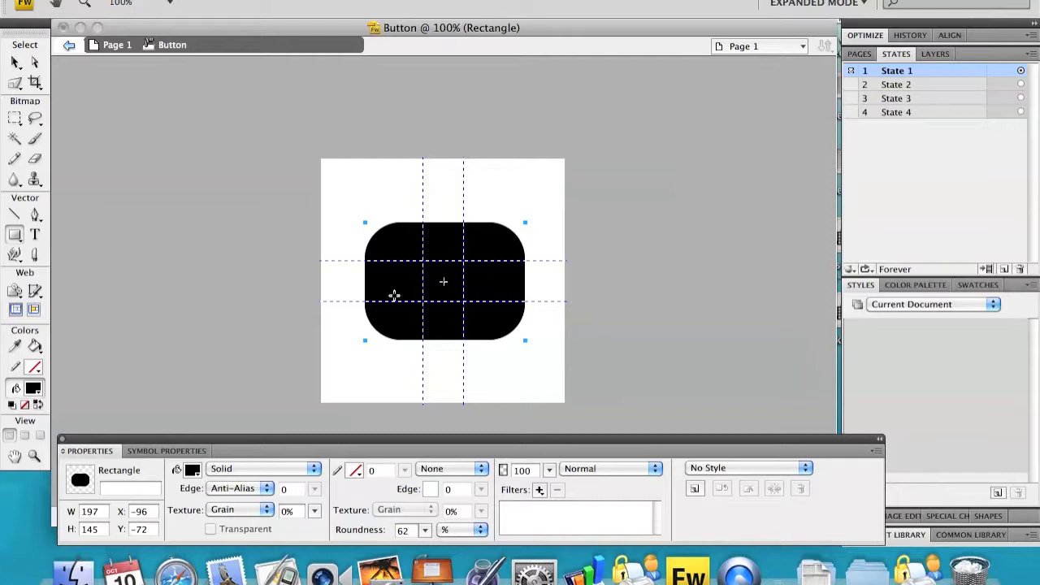
- Fill the rounded rectangle with a linear gradient and shorten the gradient so it ends just below the shape's centre
click(16, 62)
click(396, 239)
click(247, 468)
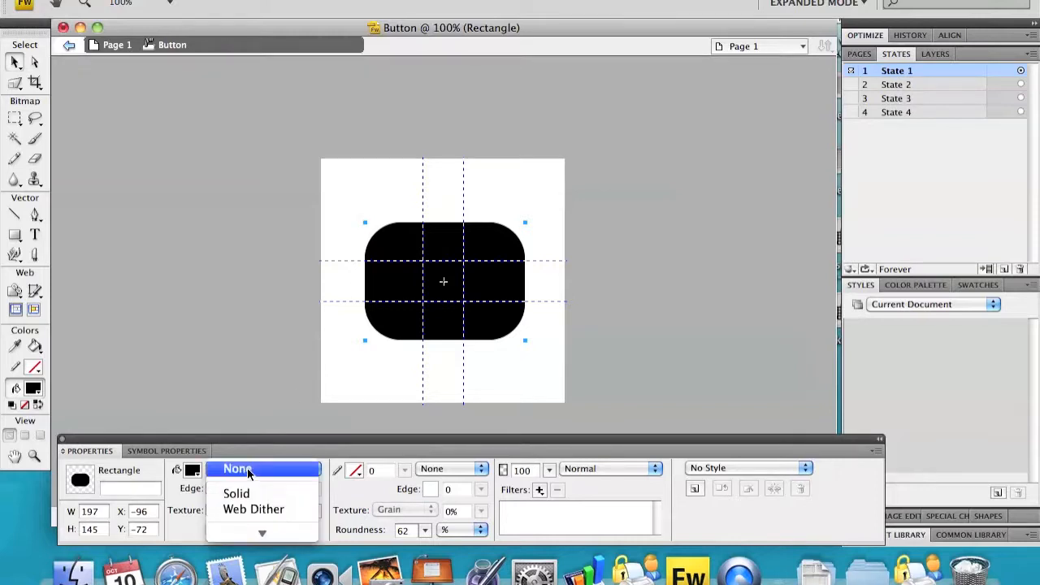
click(239, 410)
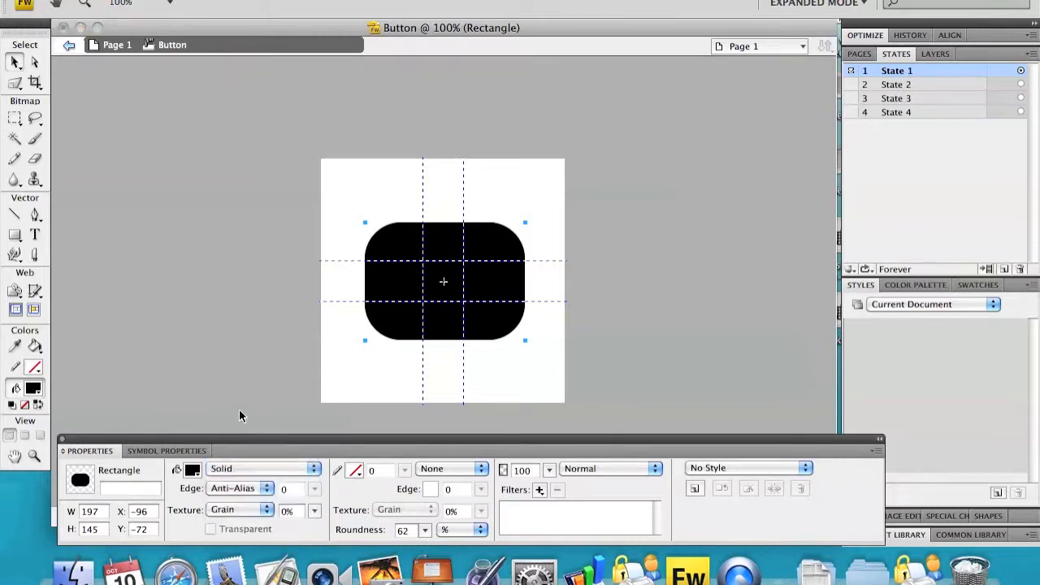
click(242, 470)
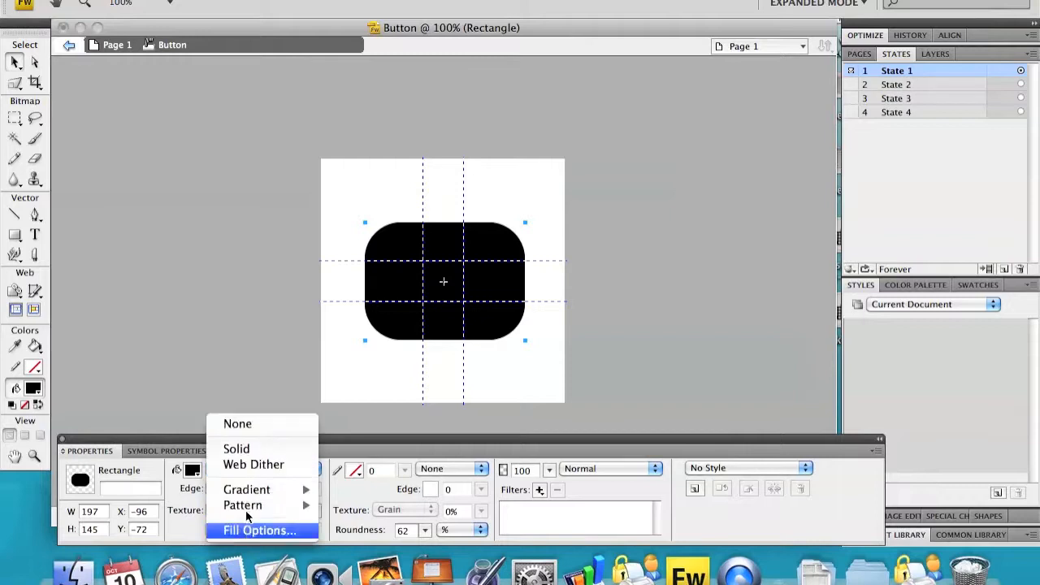
mouse_move(254, 492)
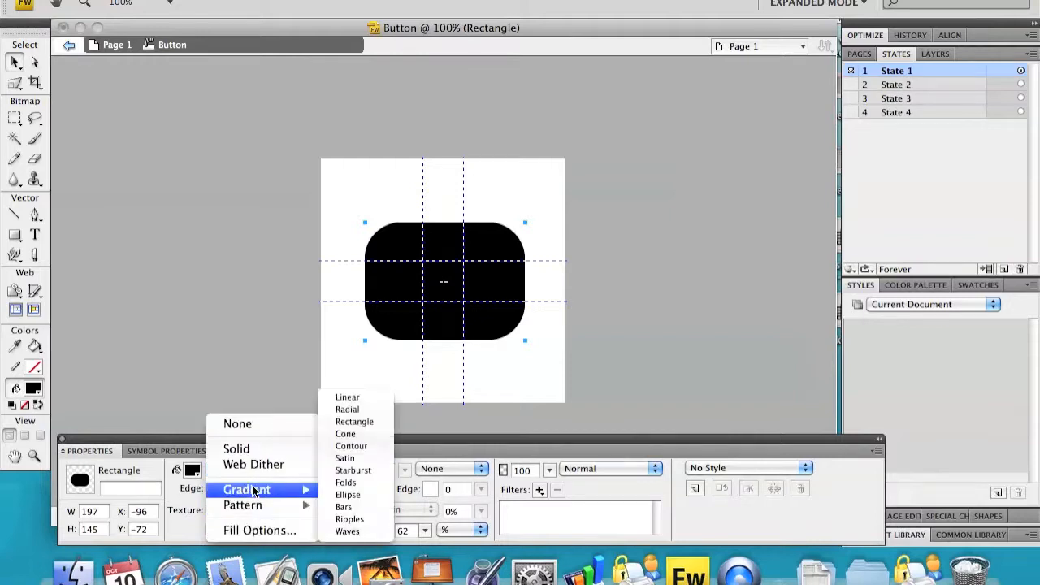
click(356, 398)
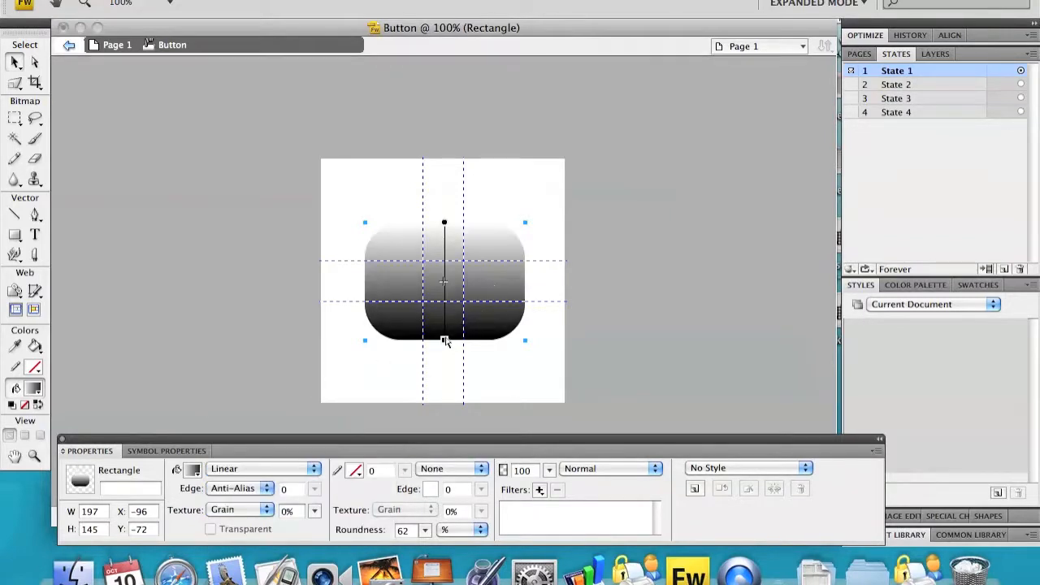
drag(445, 339, 447, 296)
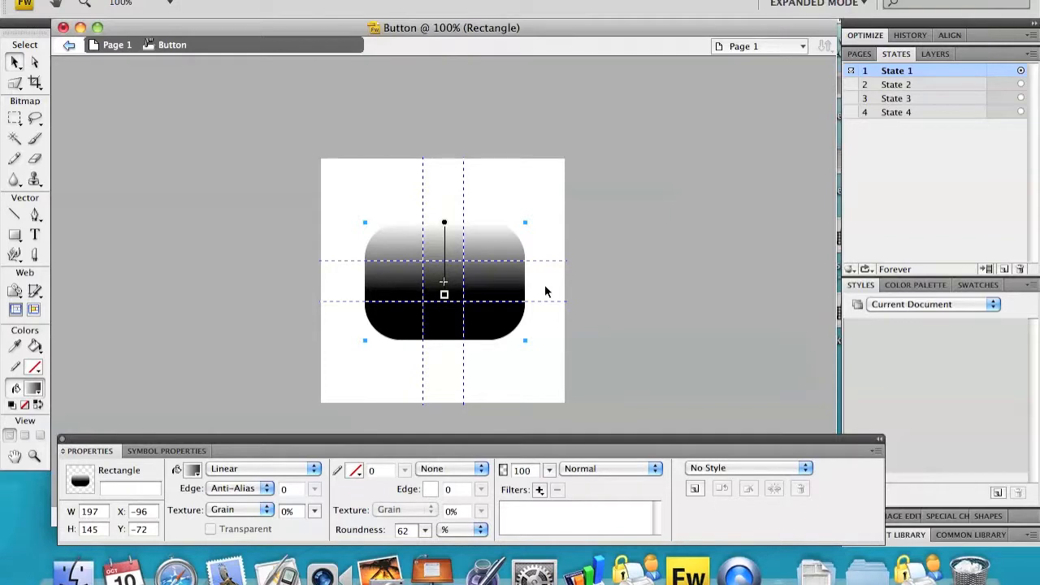
click(611, 249)
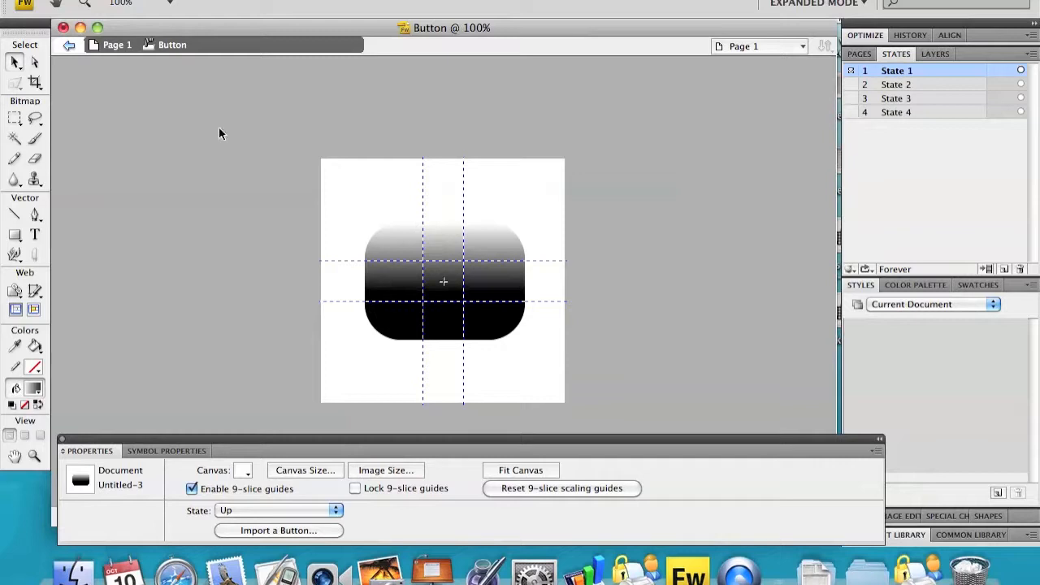
- Import the "basket icon" image from the Desktop at about 75 by 75 pixels and centre it horizontally on the rounded rectangle
click(130, 1)
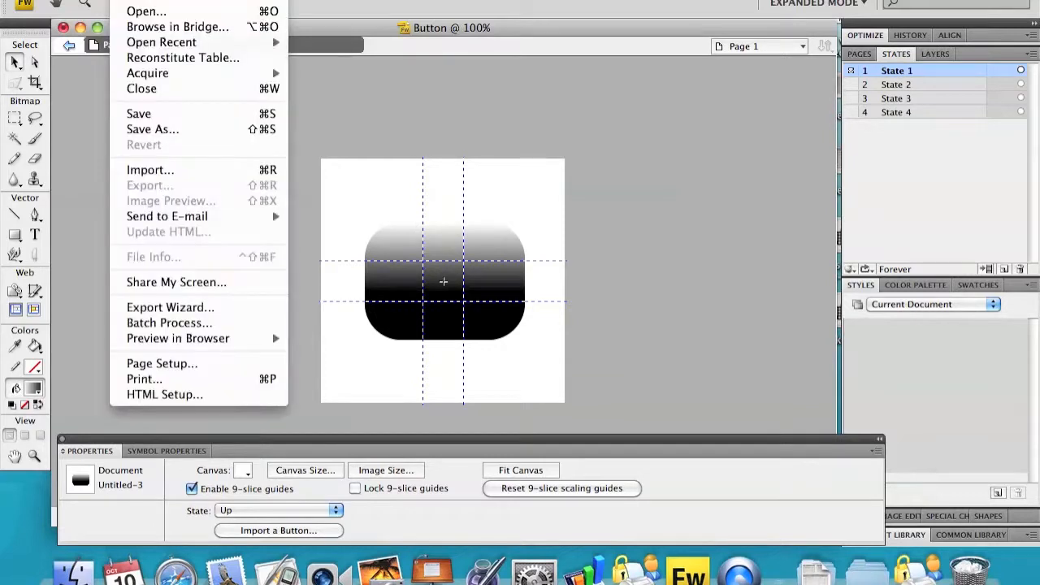
click(176, 175)
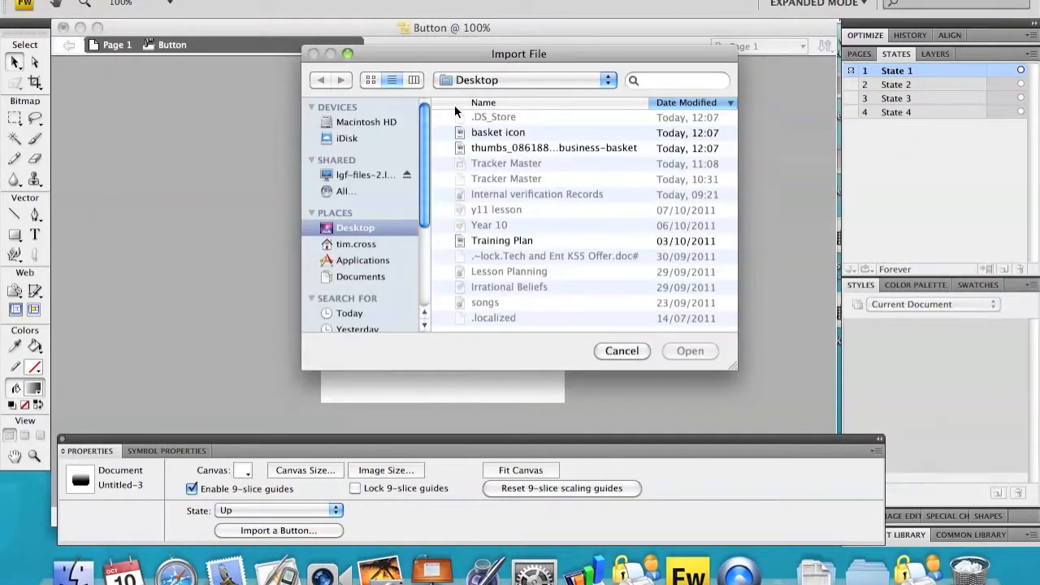
click(469, 133)
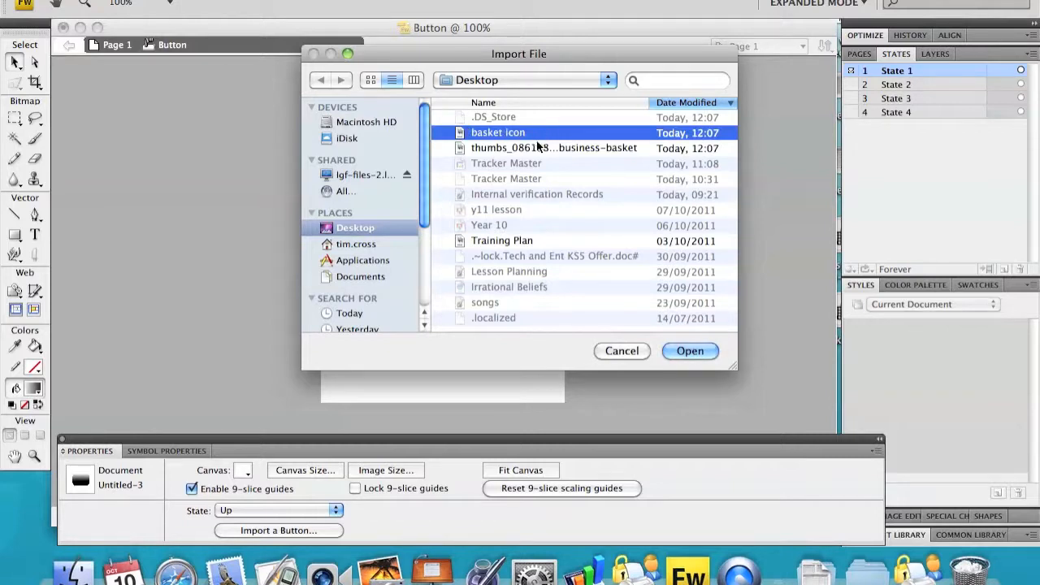
click(689, 351)
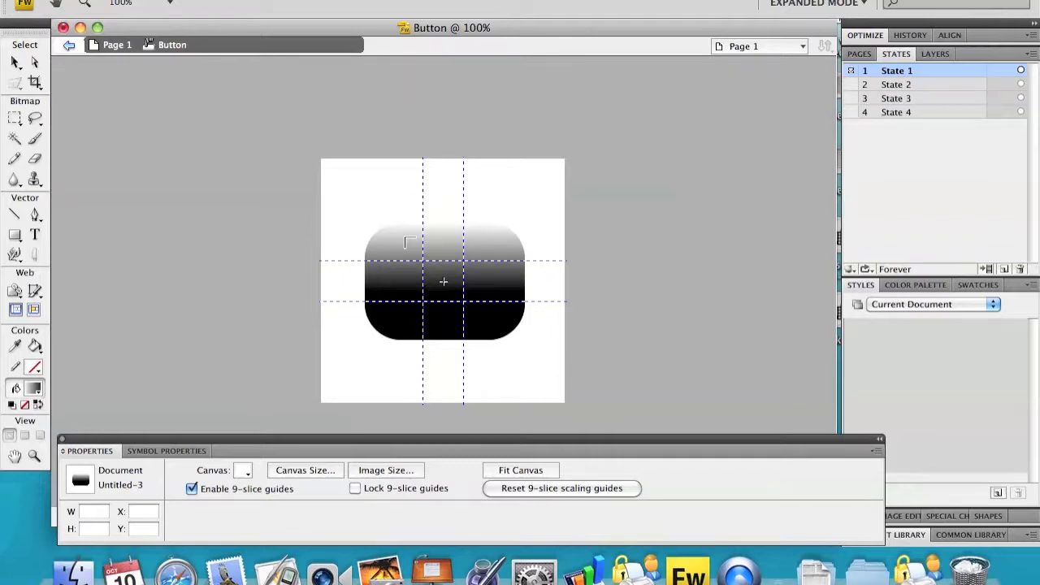
drag(405, 238, 466, 269)
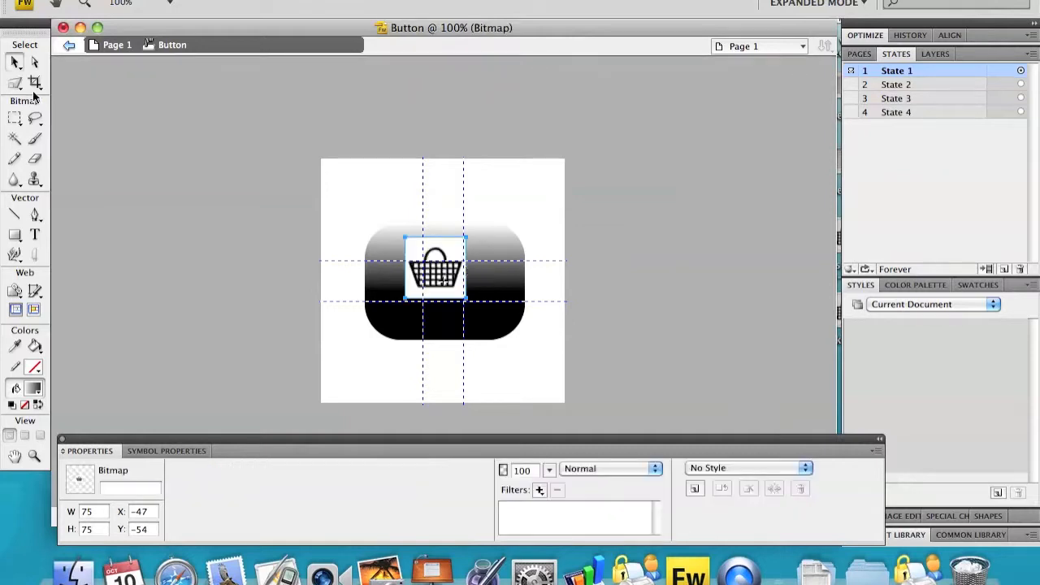
drag(448, 278, 457, 280)
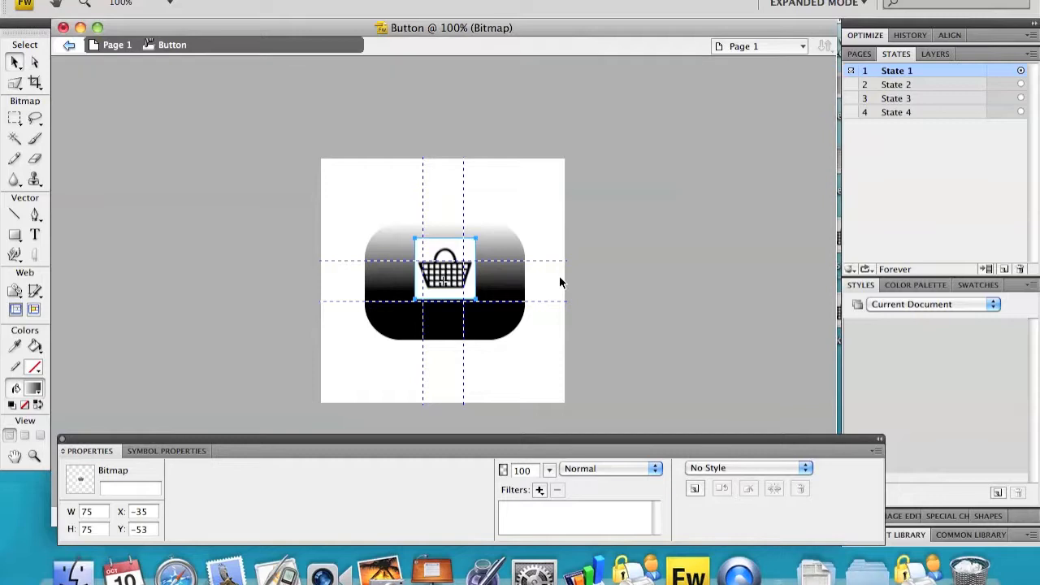
click(157, 229)
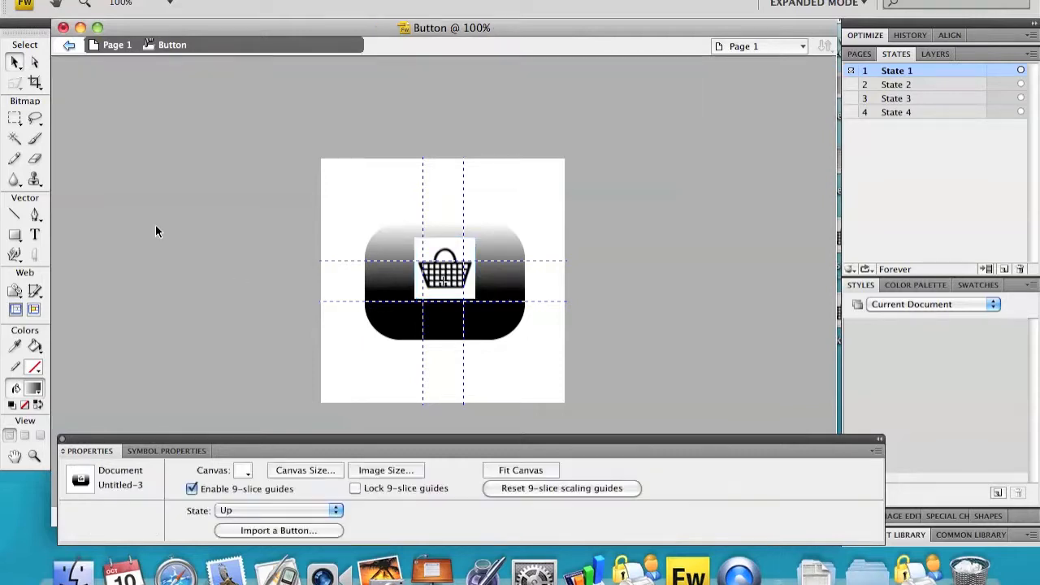
- Activate the Text tool and set its font to Chalkboard
click(36, 235)
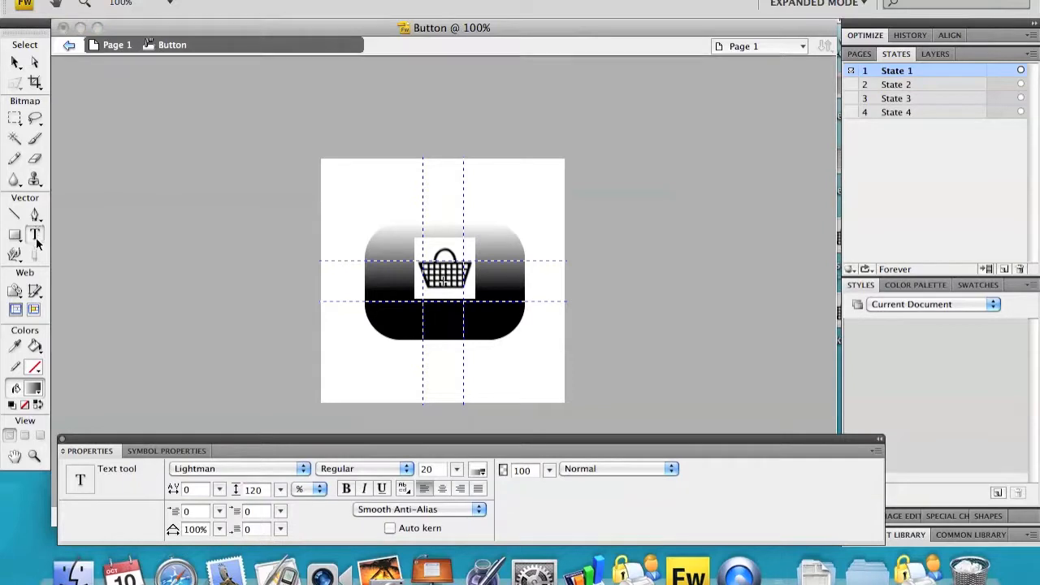
click(283, 469)
click(284, 475)
click(284, 468)
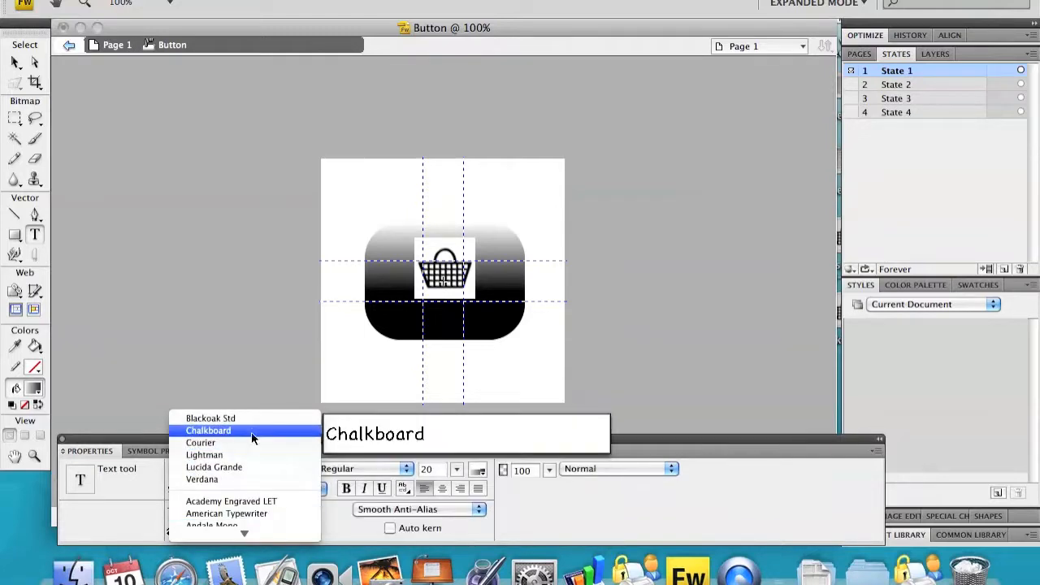
click(251, 429)
- Change the black end of the text's gradient fill to cyan
click(478, 472)
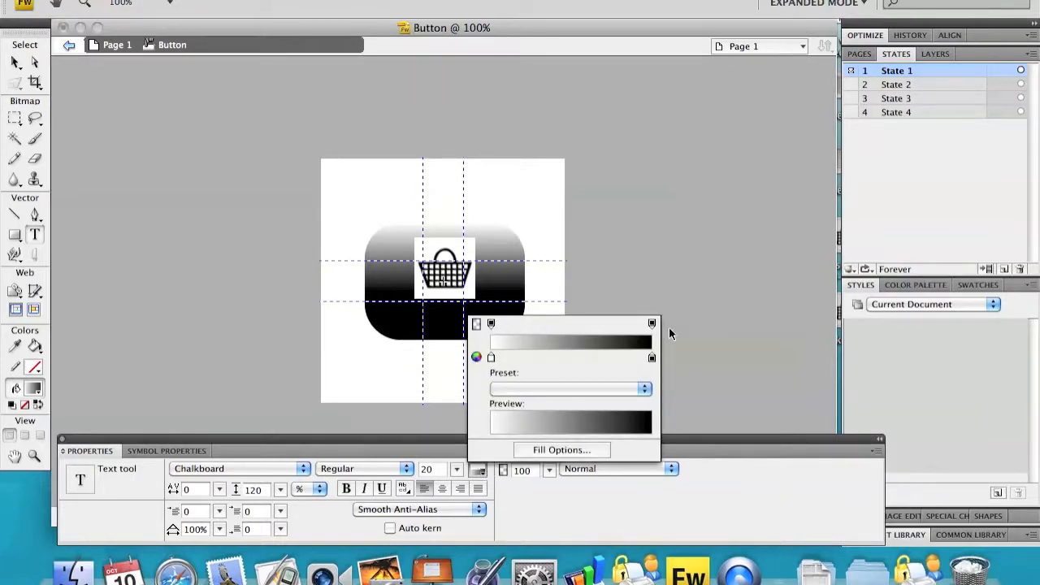
click(652, 358)
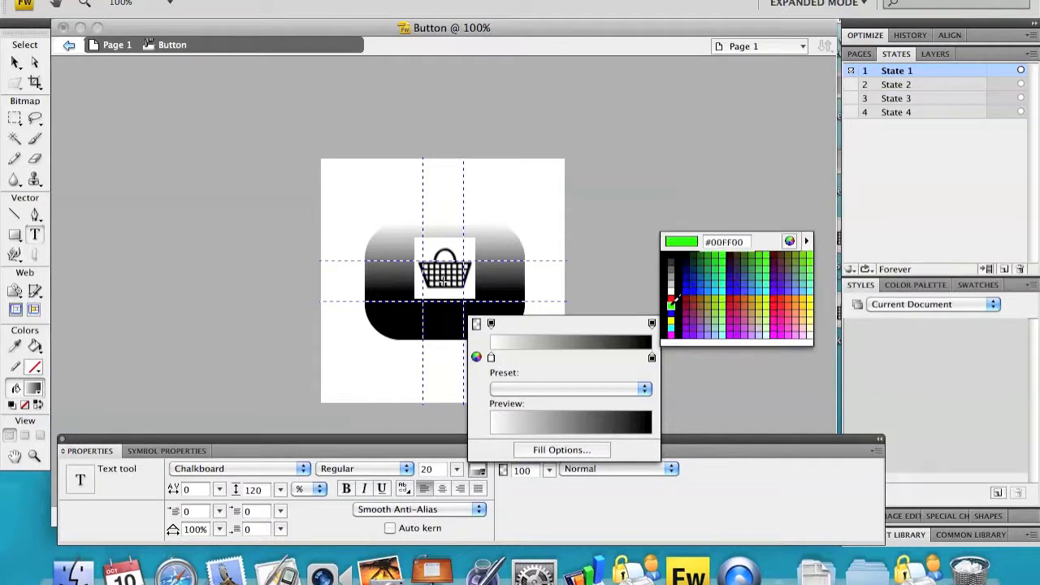
click(671, 324)
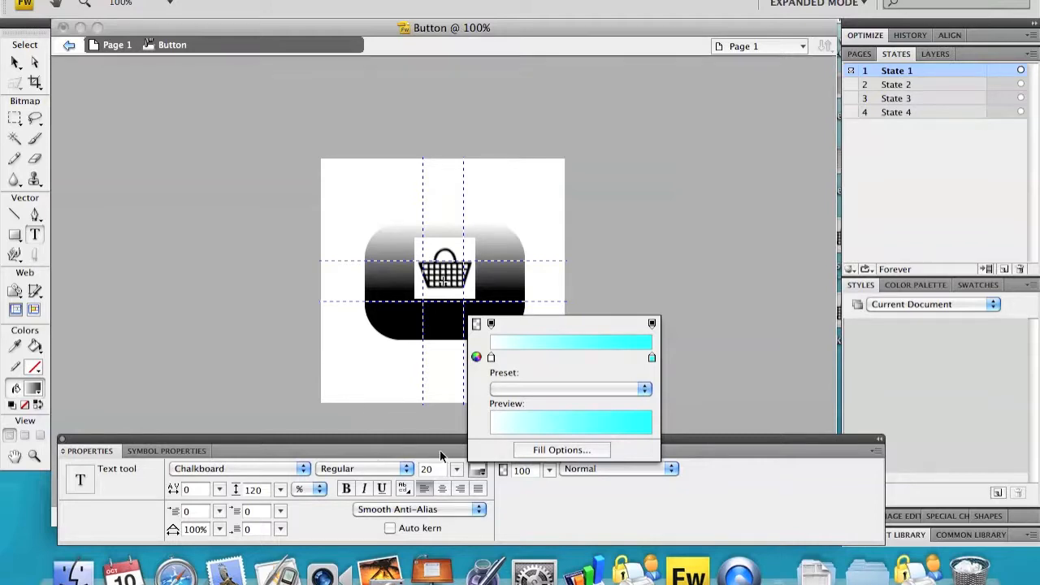
click(367, 369)
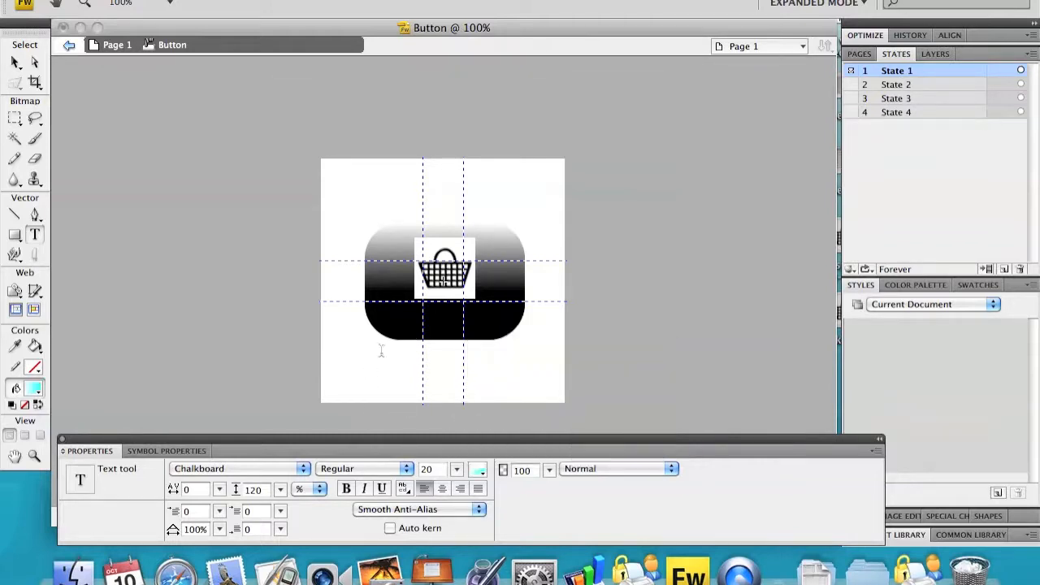
- Add the text "Basket" on the black area below the basket icon and colour it white
click(400, 310)
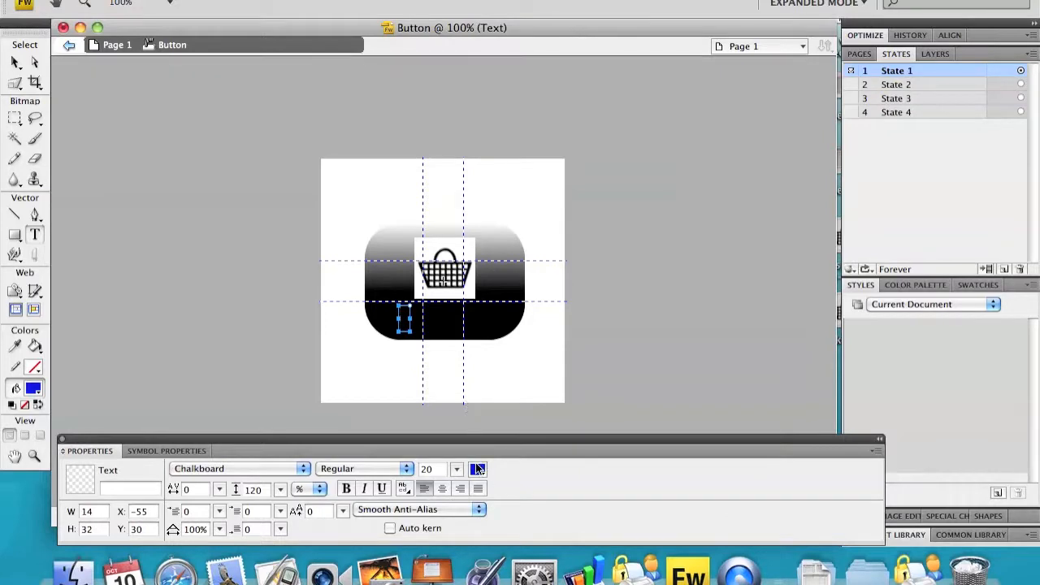
text(Baske)
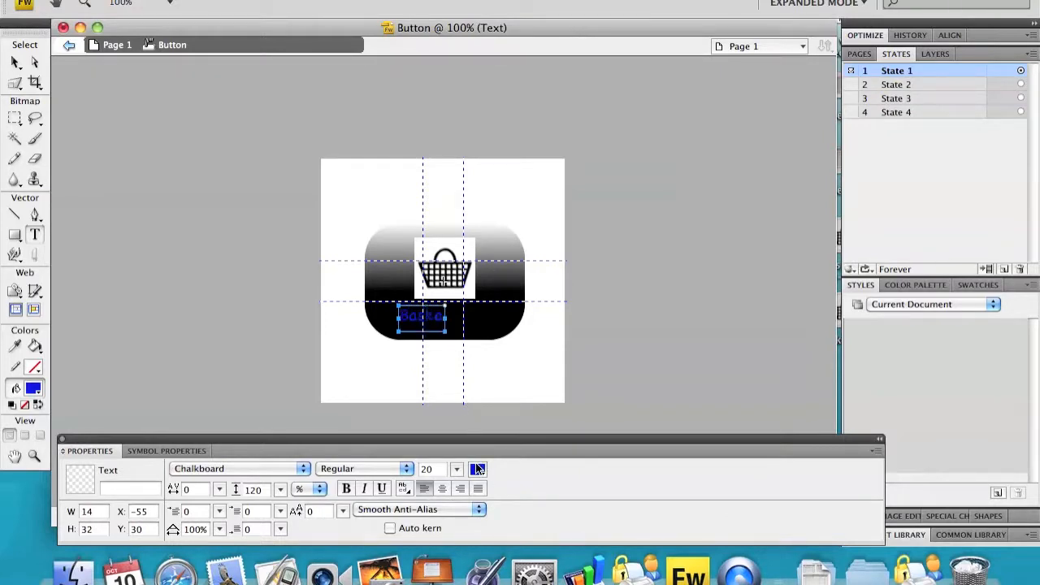
text(t)
drag(452, 319, 384, 320)
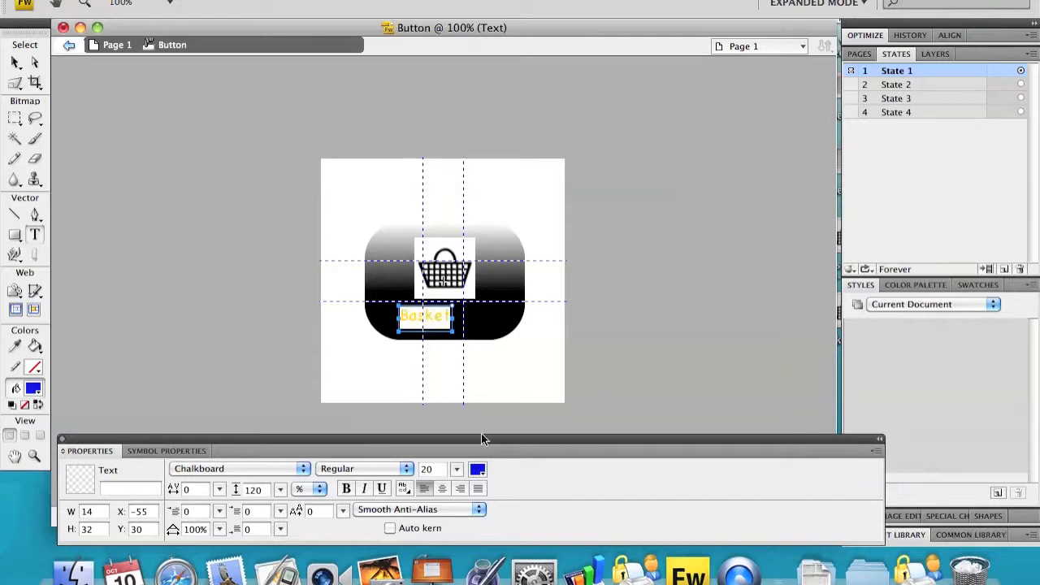
click(477, 469)
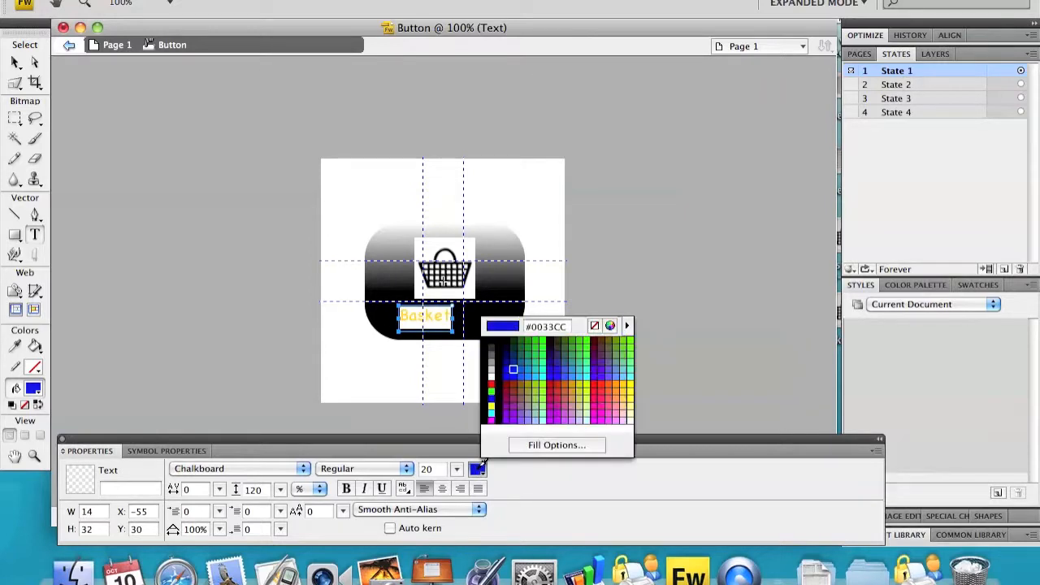
click(492, 371)
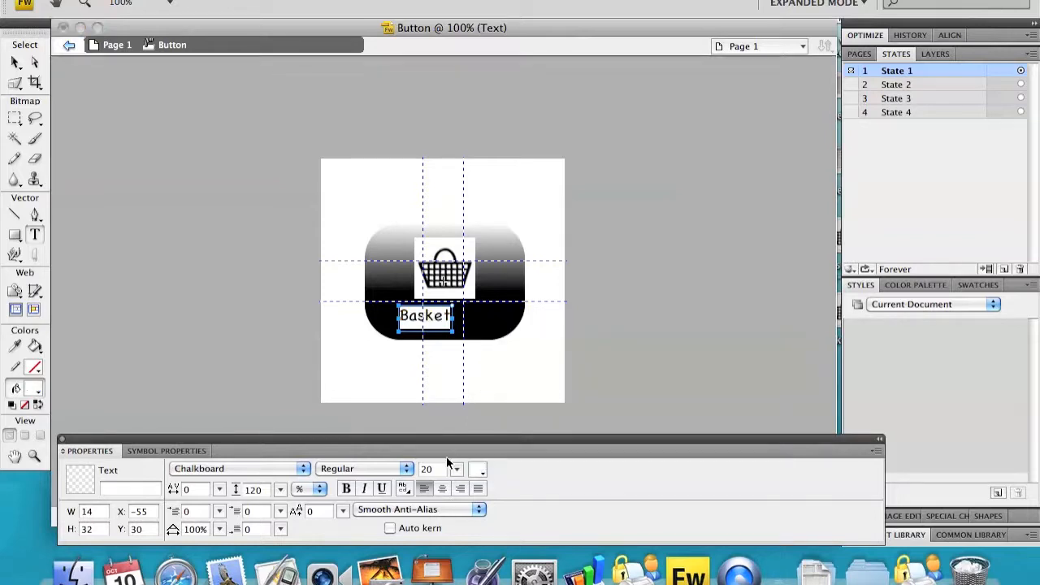
- Enlarge the "Basket" text to size 35 and centre it beneath the basket icon
mouse_move(456, 470)
mouse_down()
mouse_move(456, 441)
mouse_move(458, 486)
mouse_up()
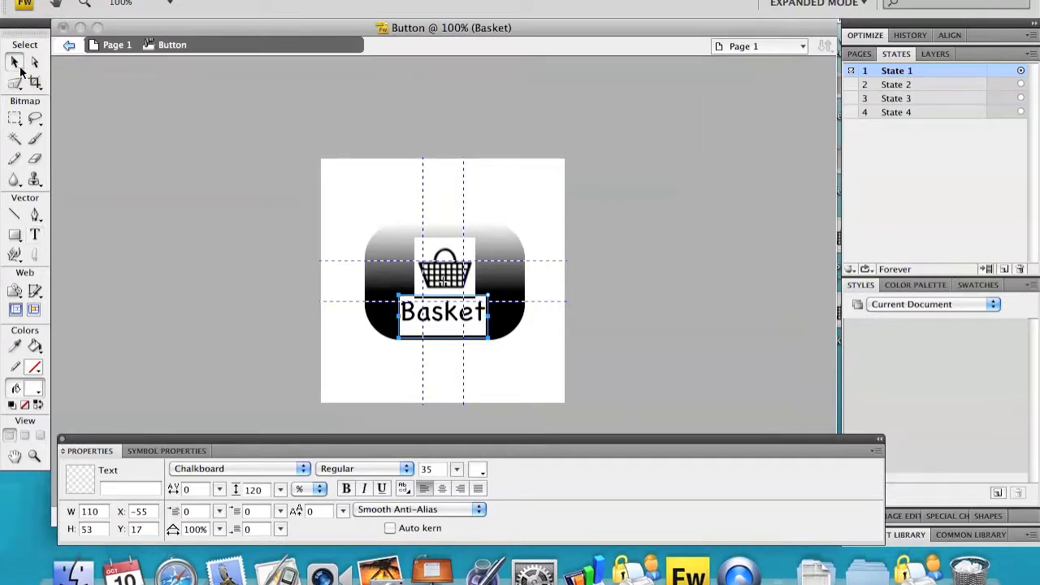
click(16, 64)
drag(443, 317, 460, 323)
click(556, 341)
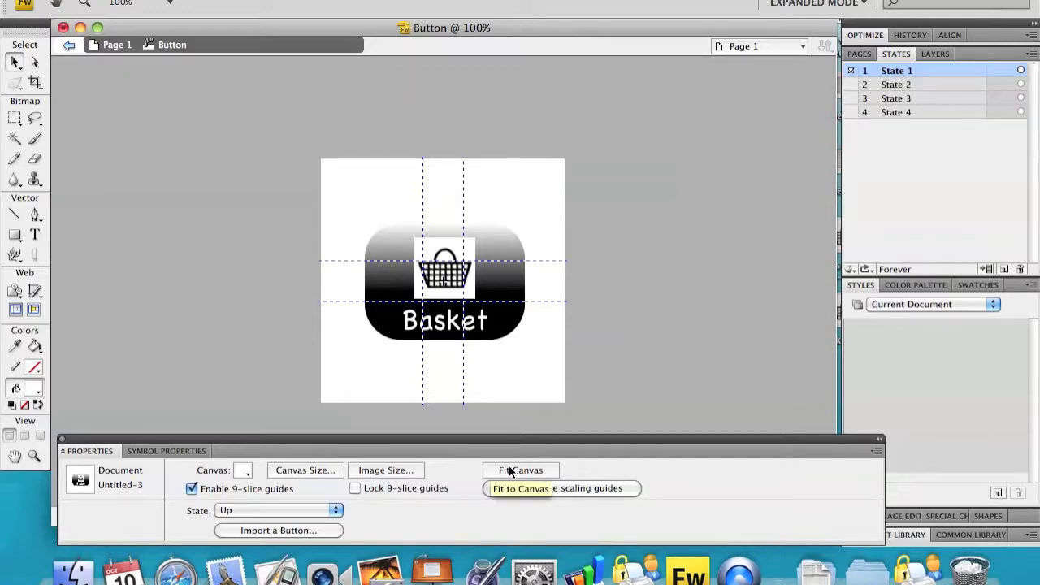
- Fit the canvas to the finished basket button artwork and return to Page 1
click(504, 330)
click(505, 388)
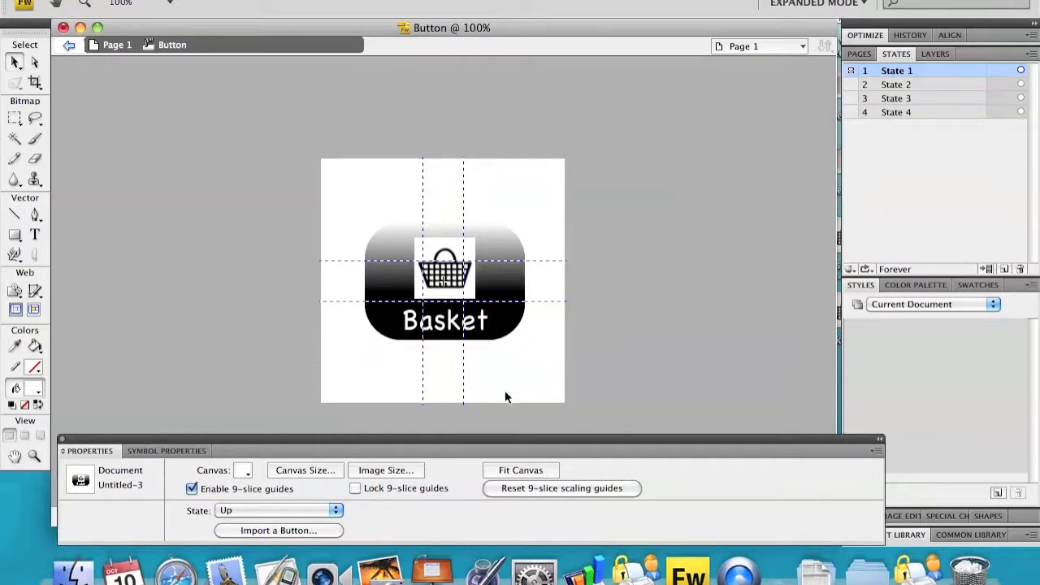
click(521, 471)
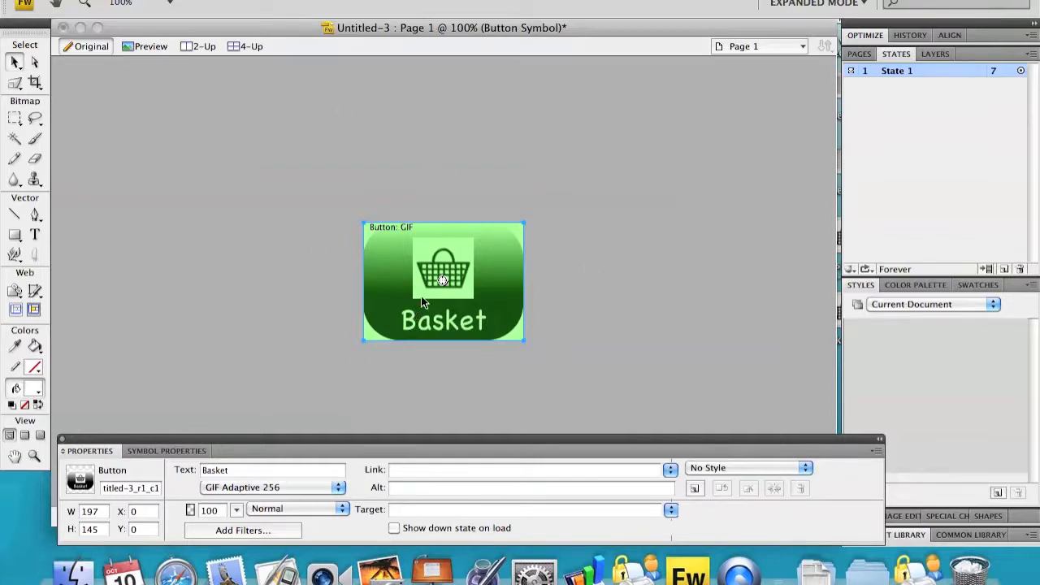
- Reopen the button symbol, apply the Oilslick texture at 50% to its rounded rectangle, and return to the page with the canvas fitted
double_click(444, 256)
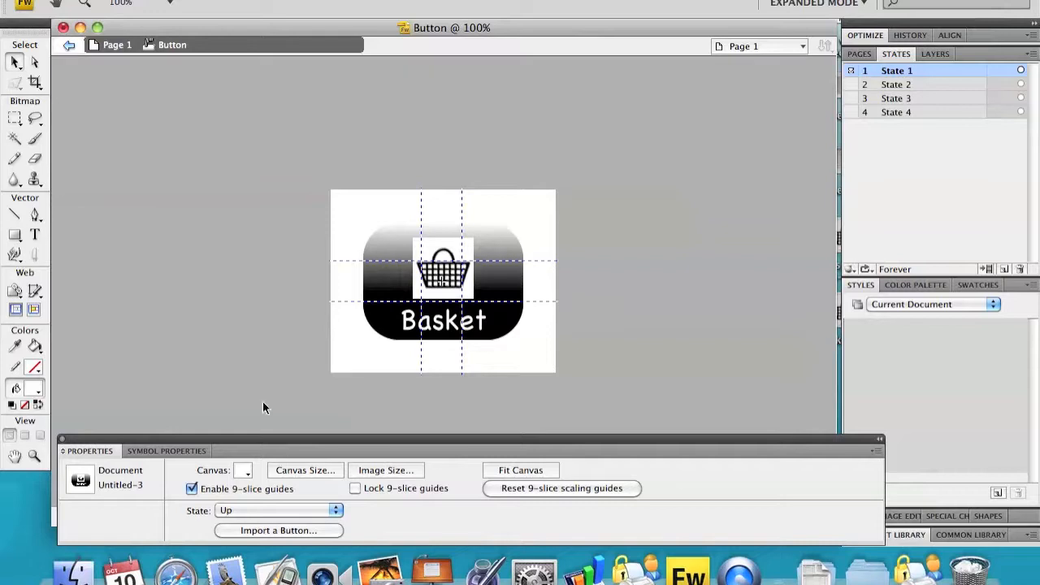
click(386, 258)
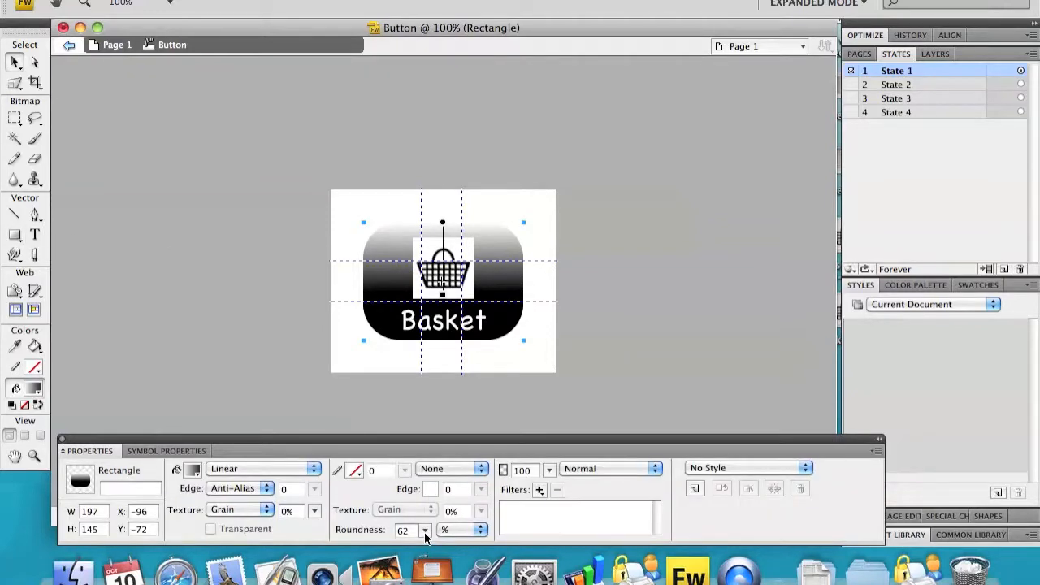
click(244, 510)
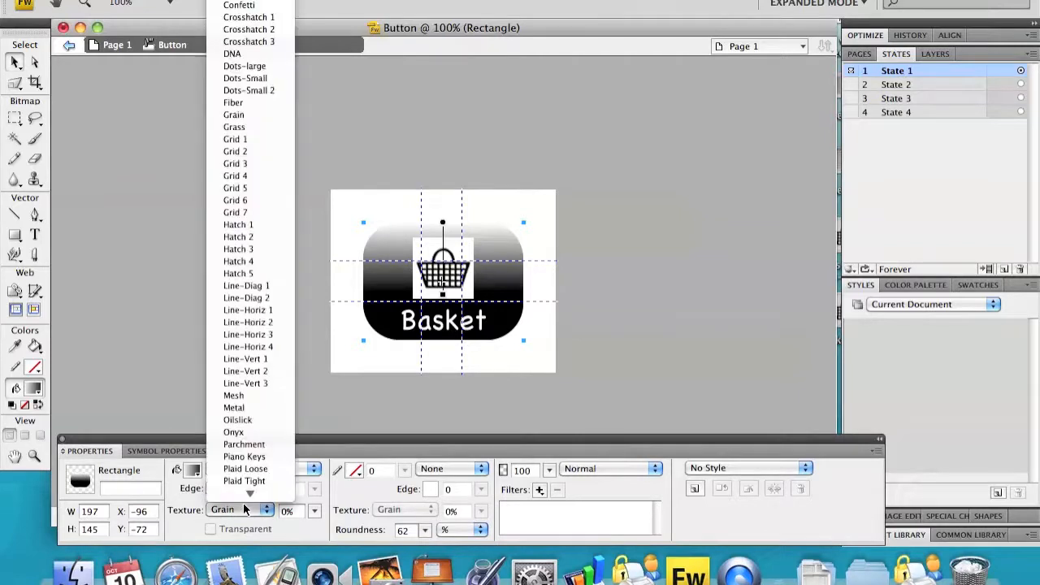
click(244, 419)
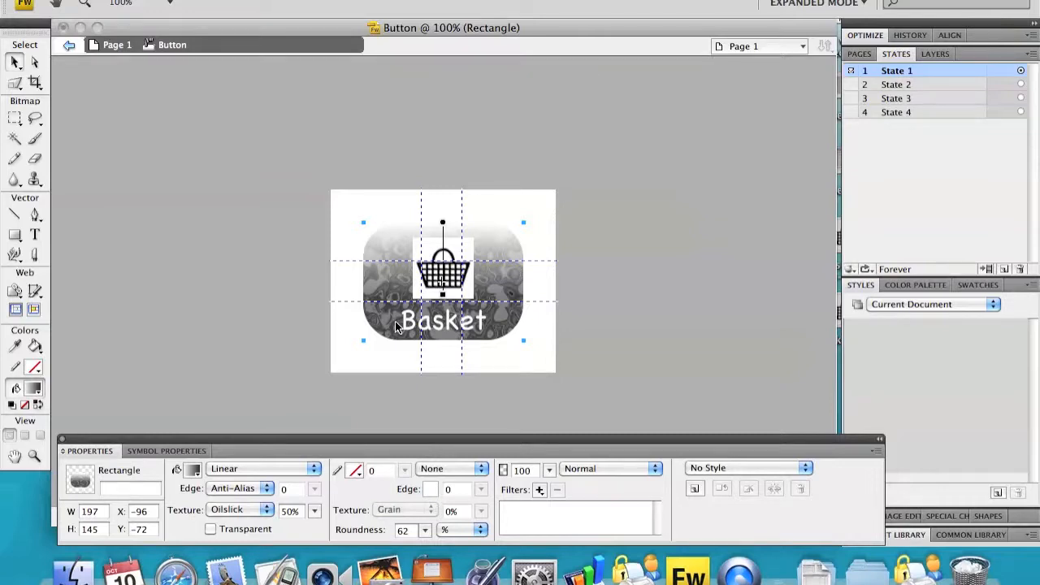
click(347, 280)
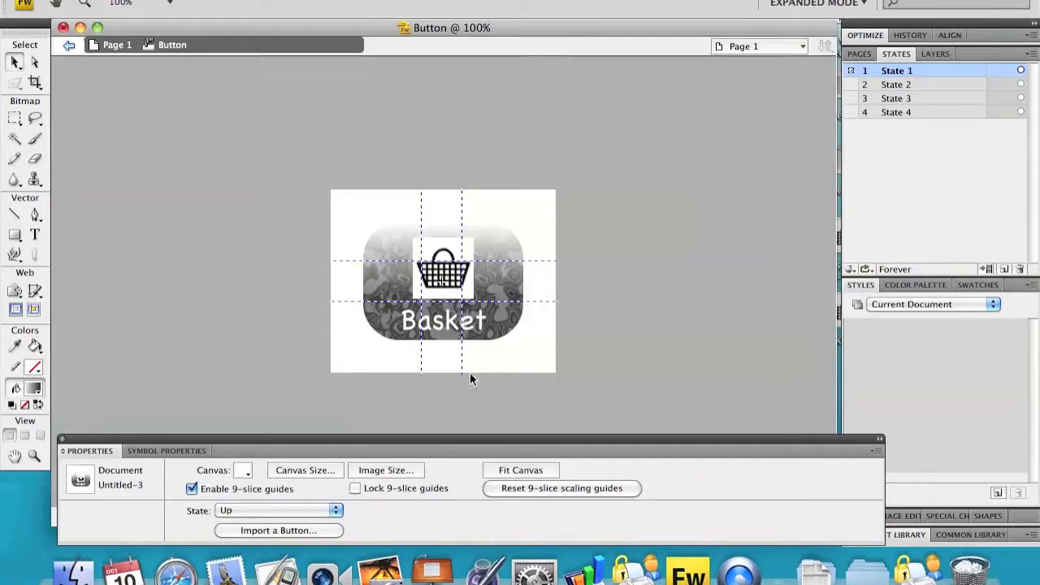
click(506, 468)
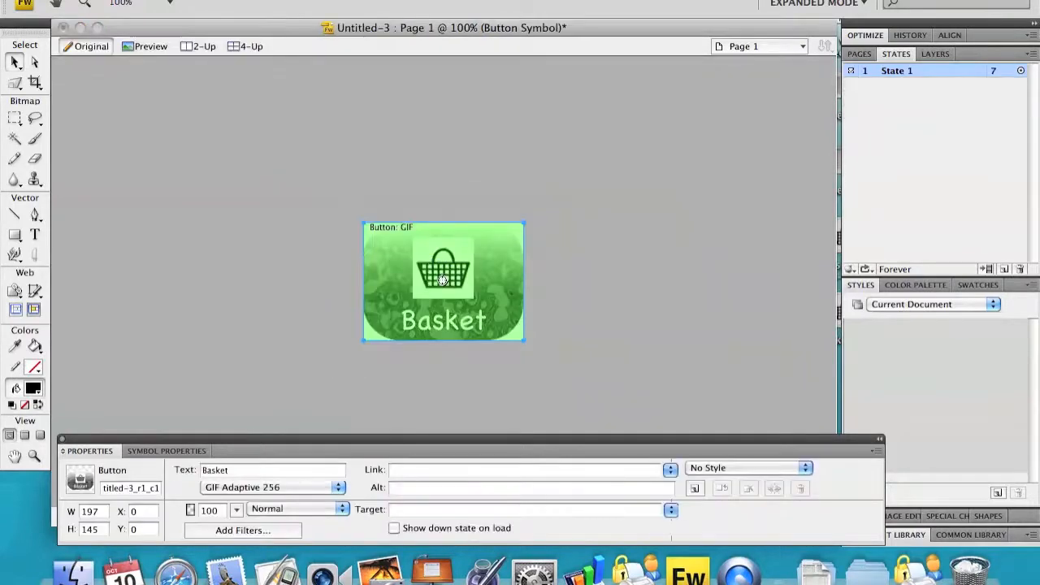
click(718, 554)
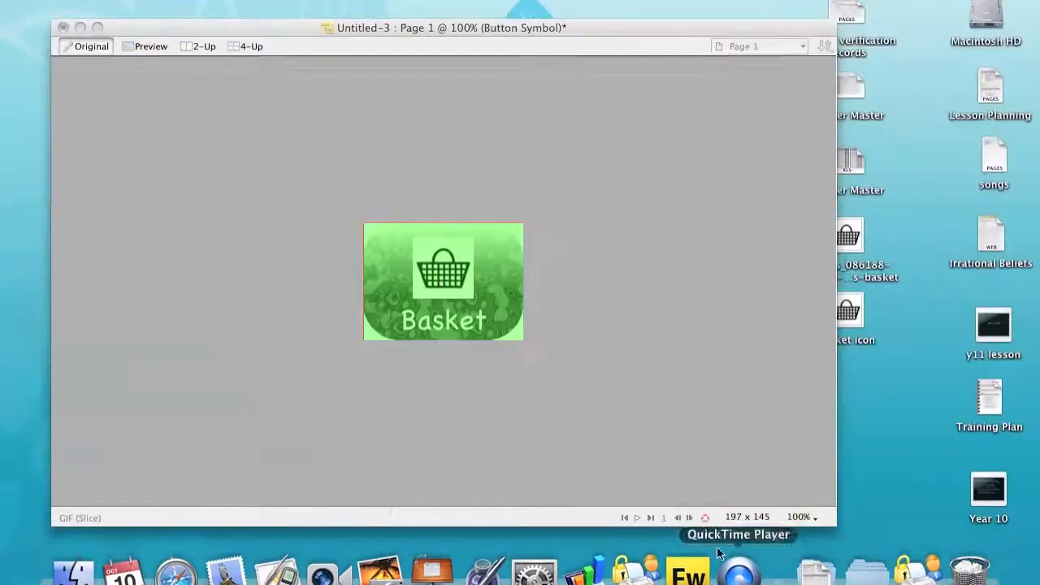